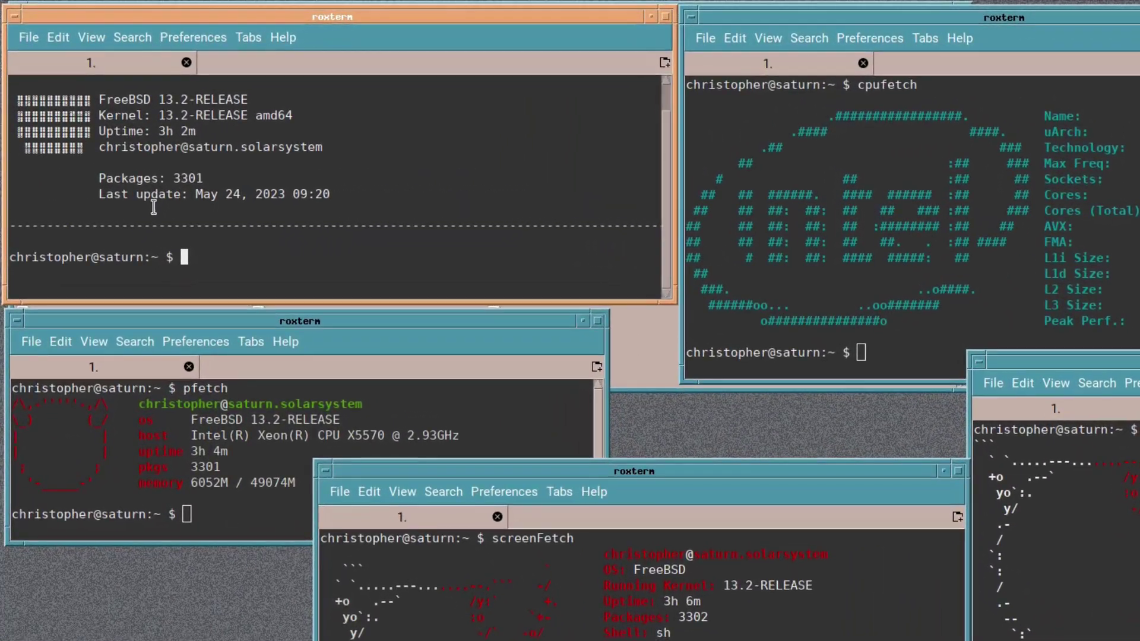
Bring the cpufetch roxterm window to the front before moving to a fresh shell
left_click(917, 169)
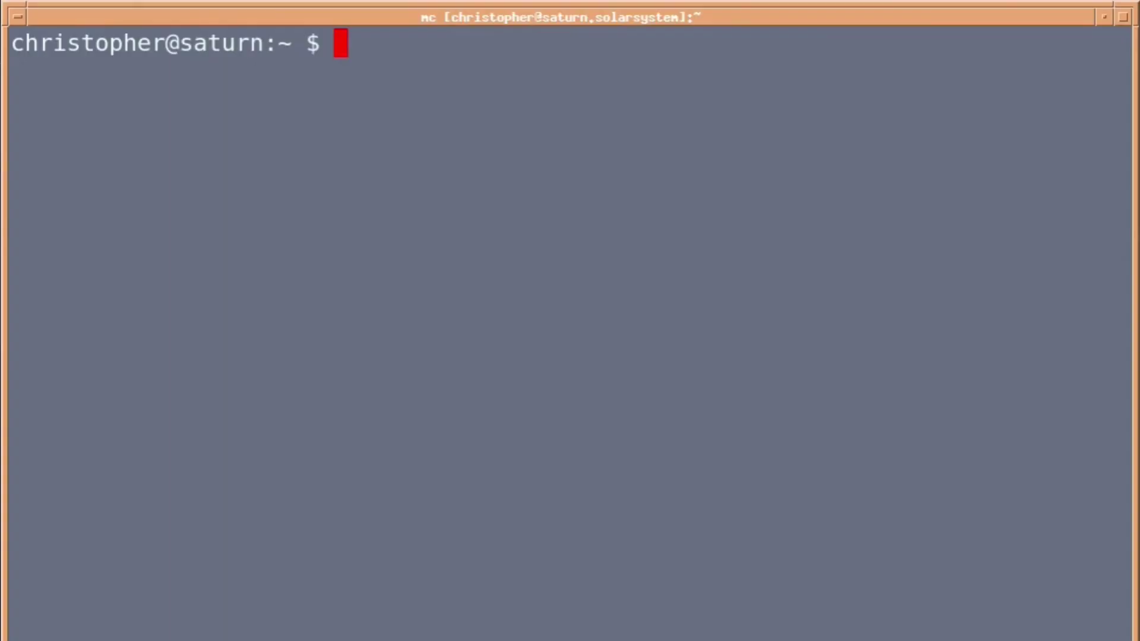
type("git cl")
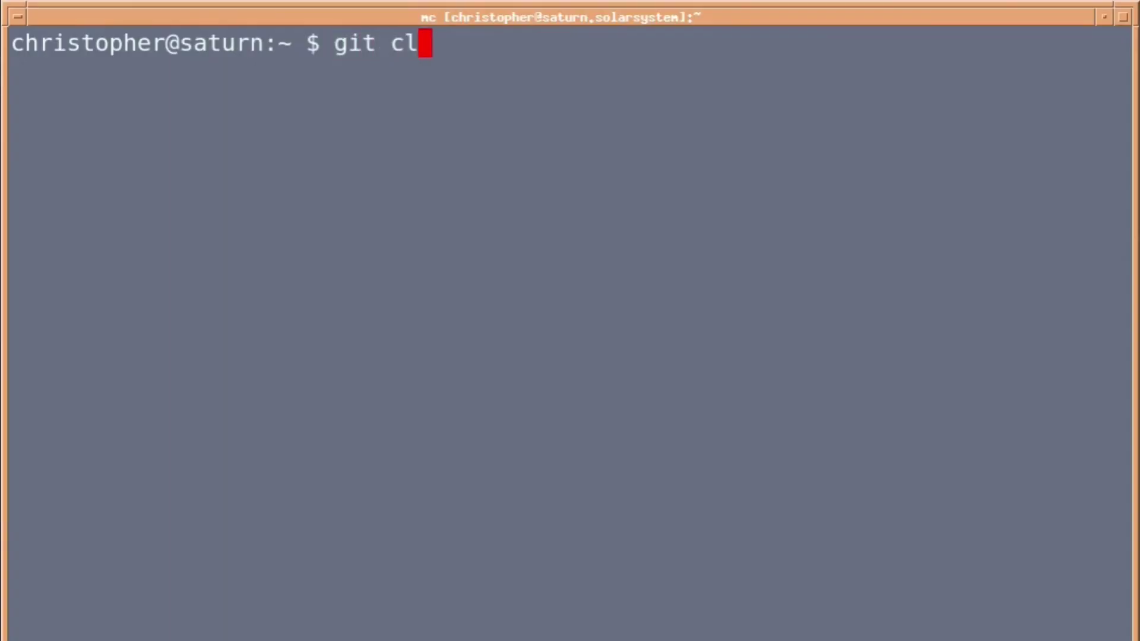
type("one")
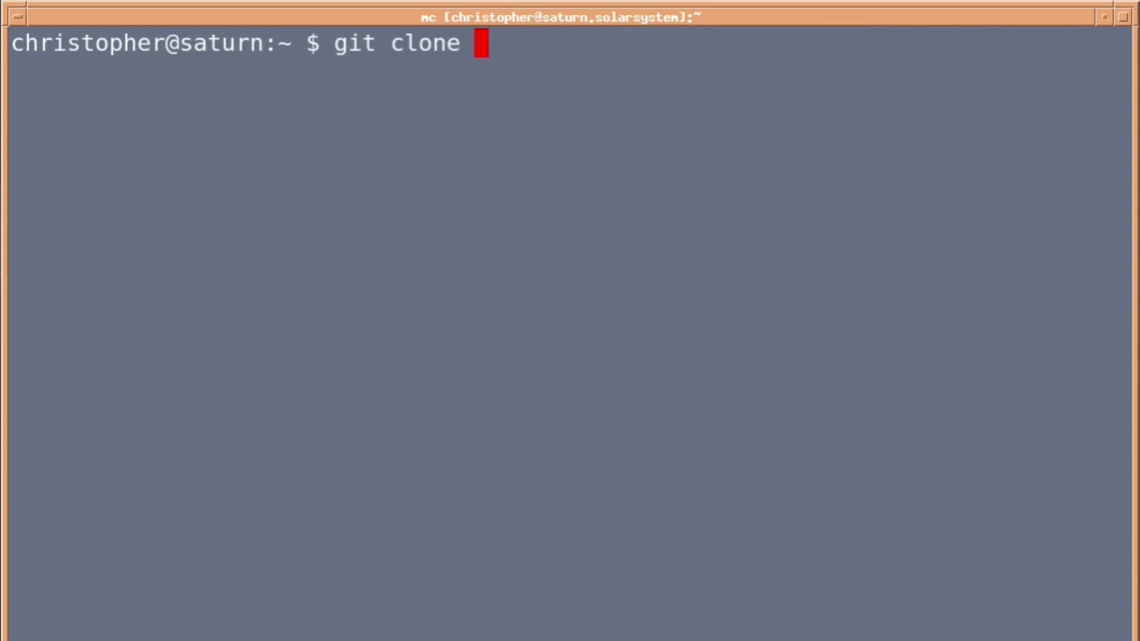
Clone the guifetch repository from its GitHub URL and enter the guifetch folder
middle_click(780, 380)
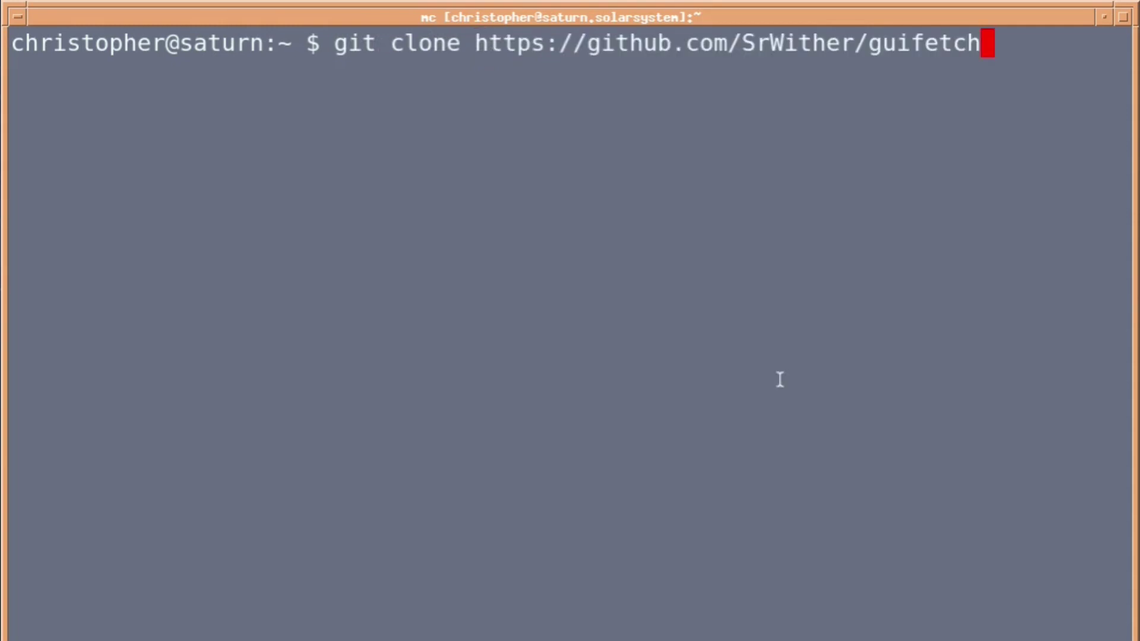
key("Return")
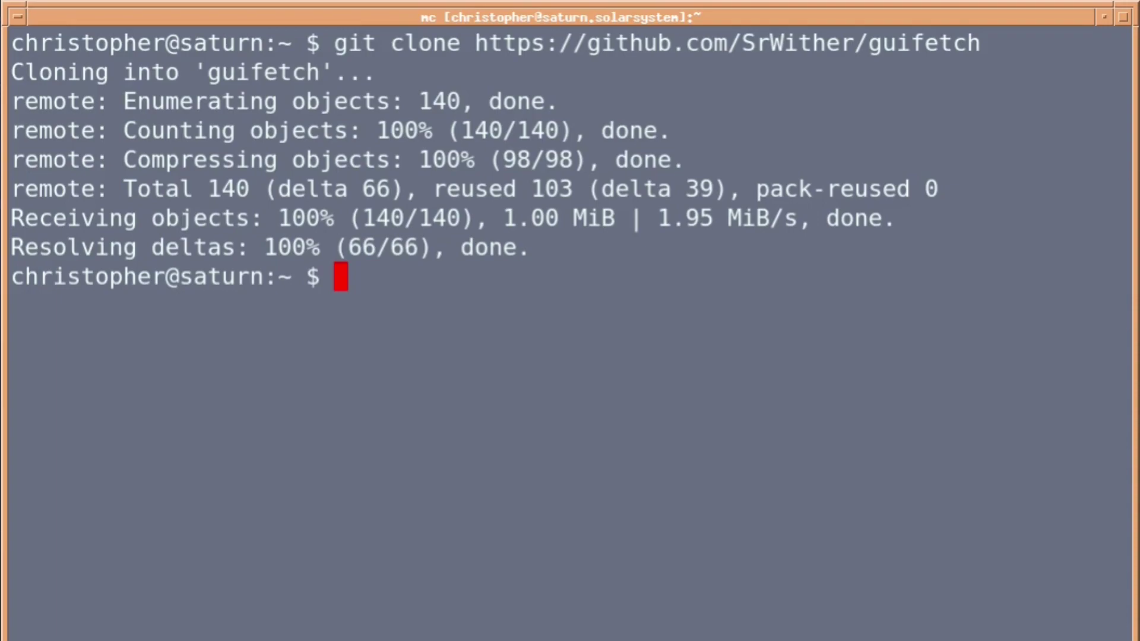
type("cd ")
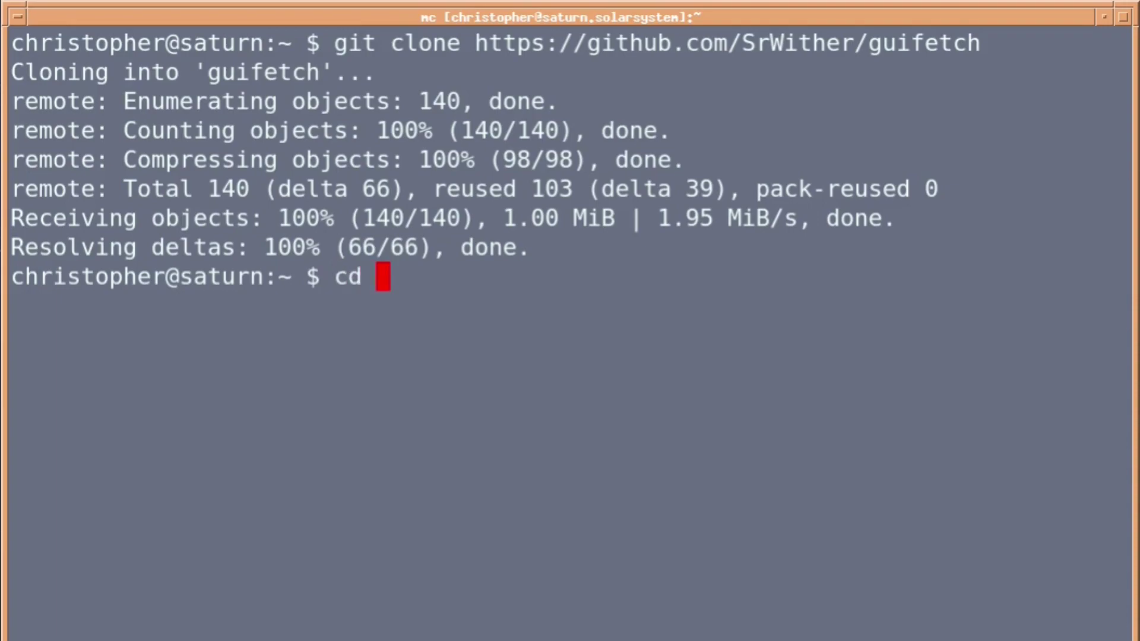
type("guifetc")
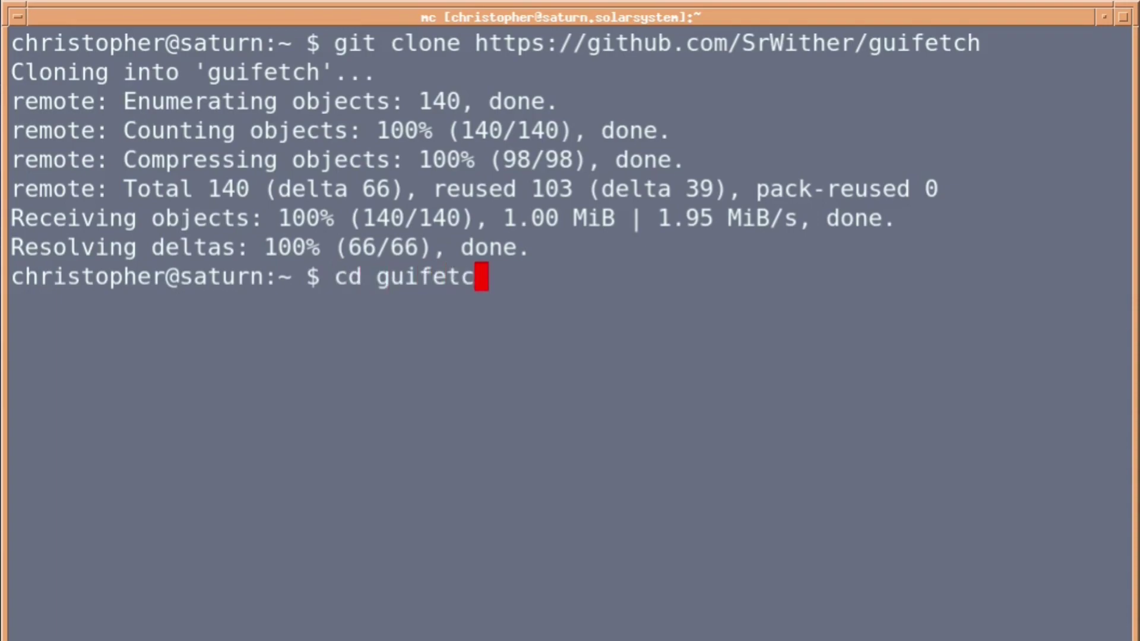
type("h")
key("Return")
type("m")
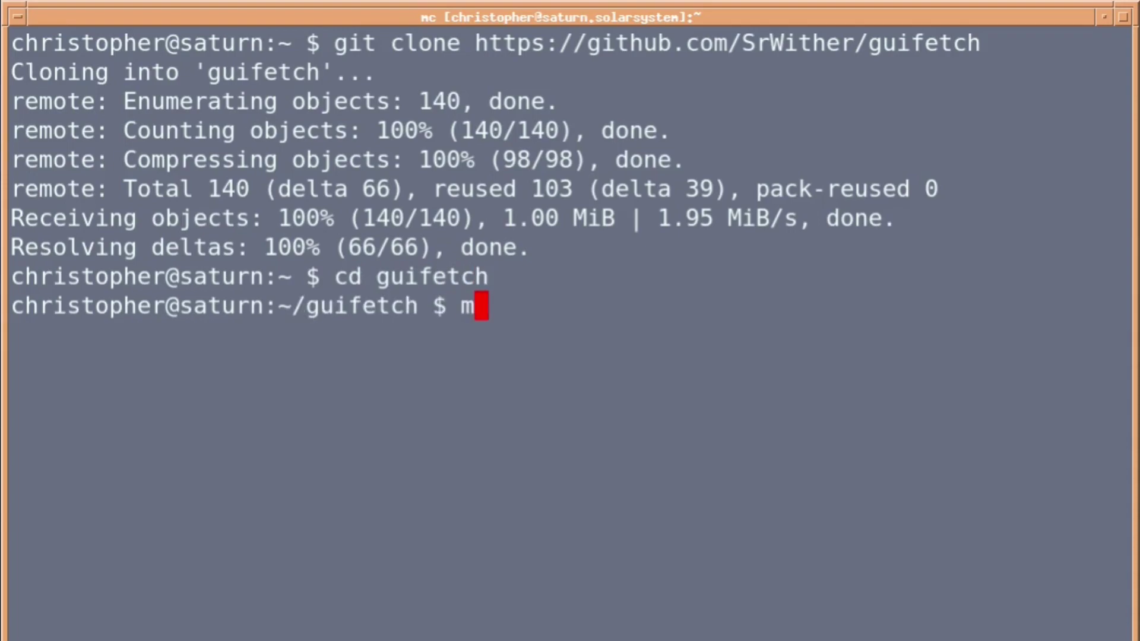
type("kdir ")
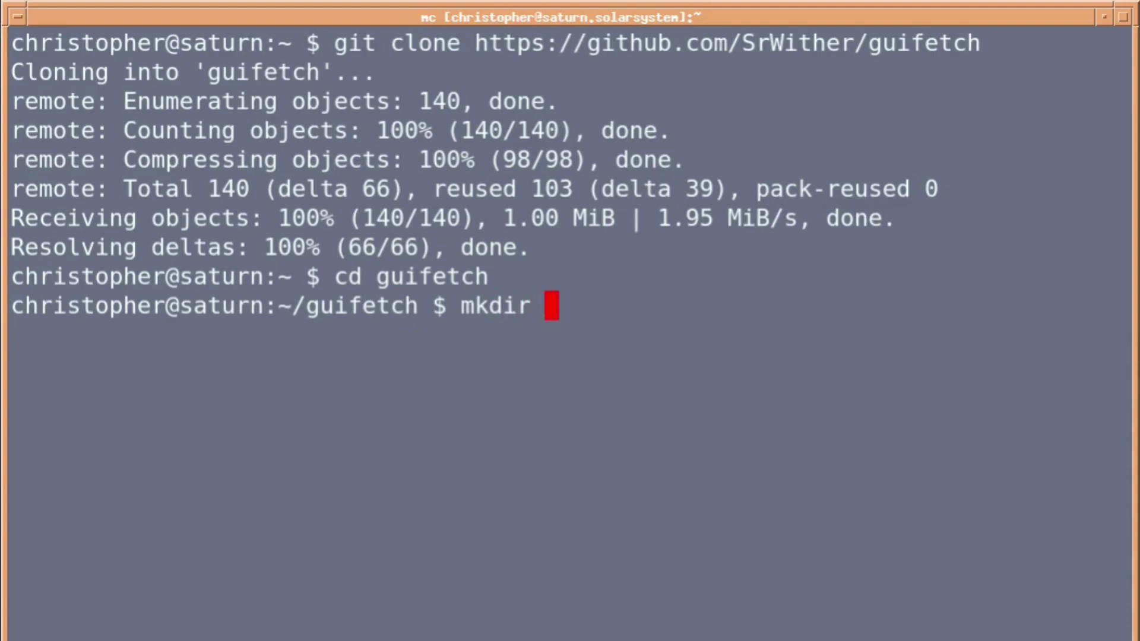
type("build")
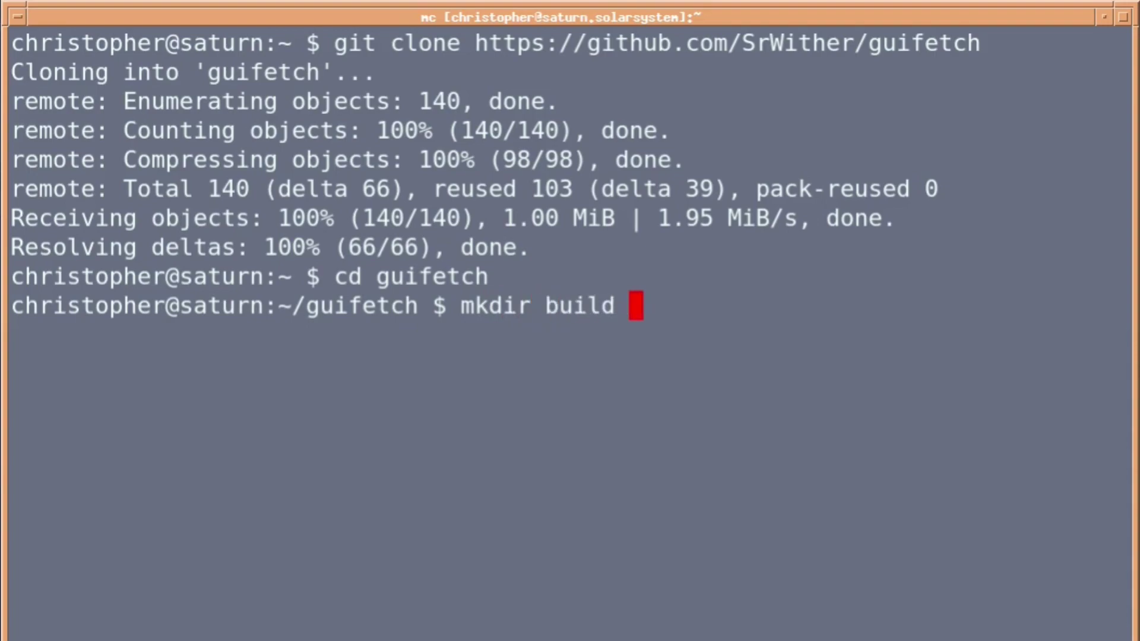
type(" && cd b")
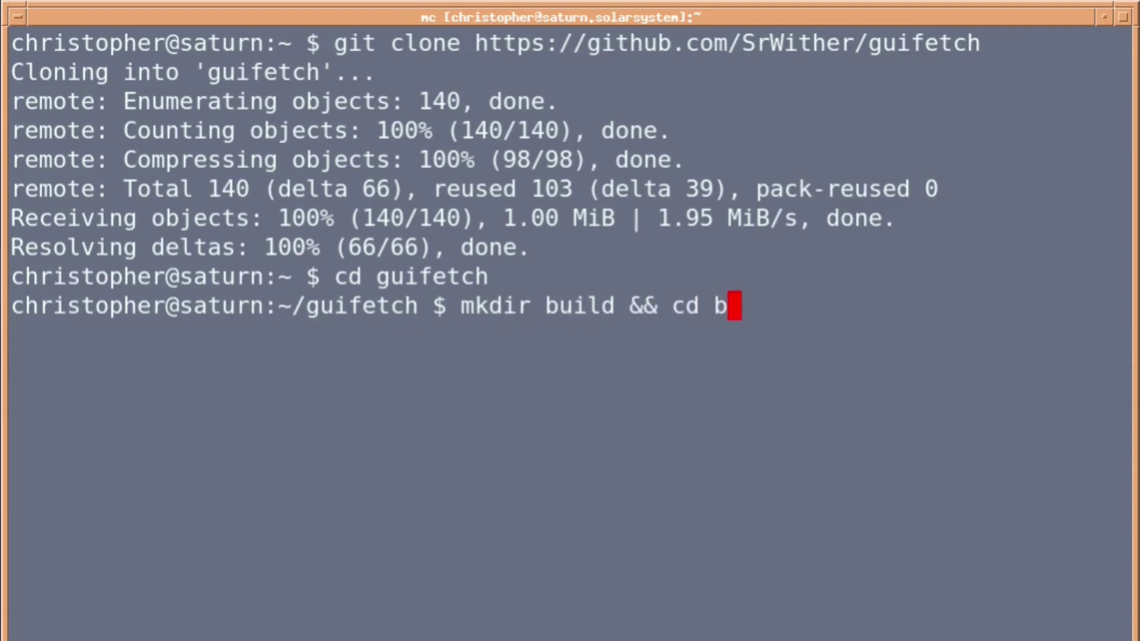
type("uild")
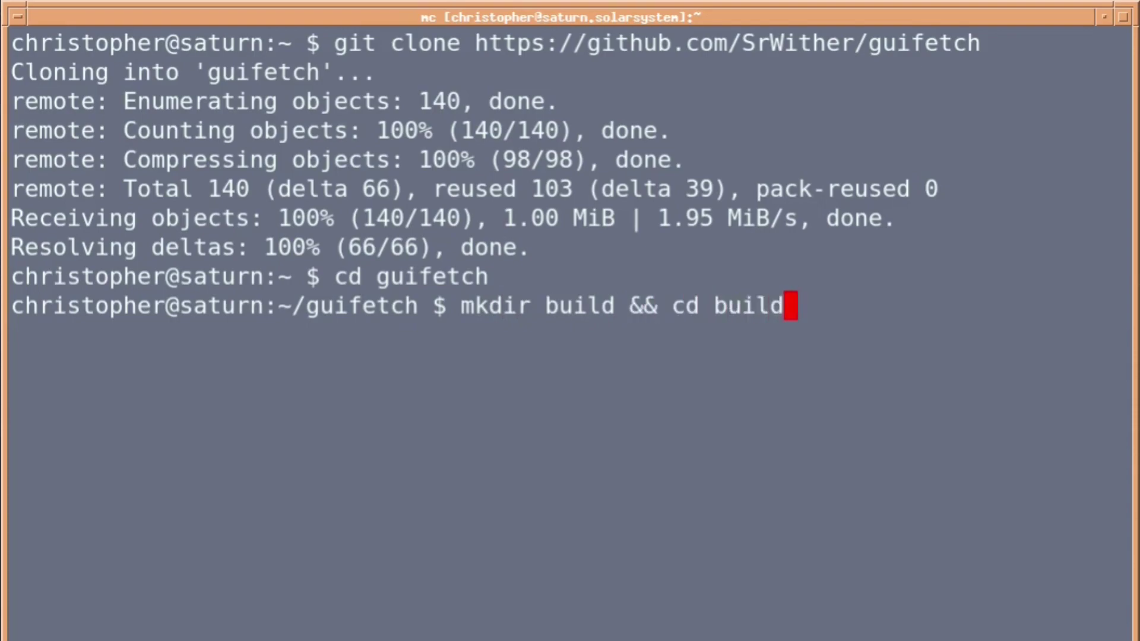
Create and enter the build folder, configure with cmake .. and compile with make
key("Return")
type("cmake ")
type(".")
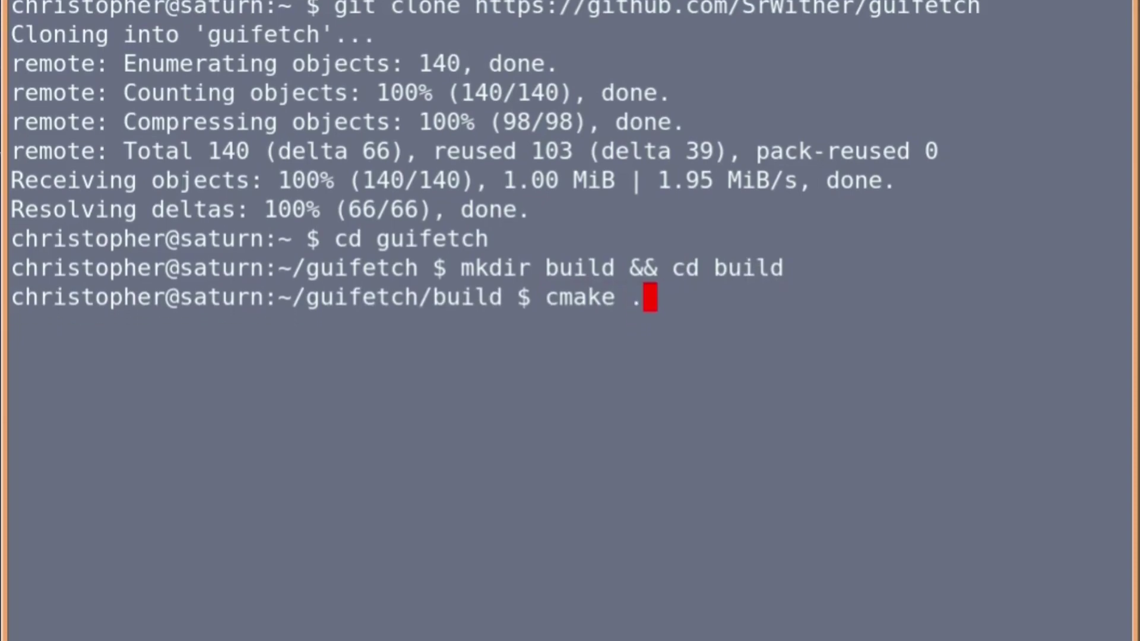
type(".")
key("Return")
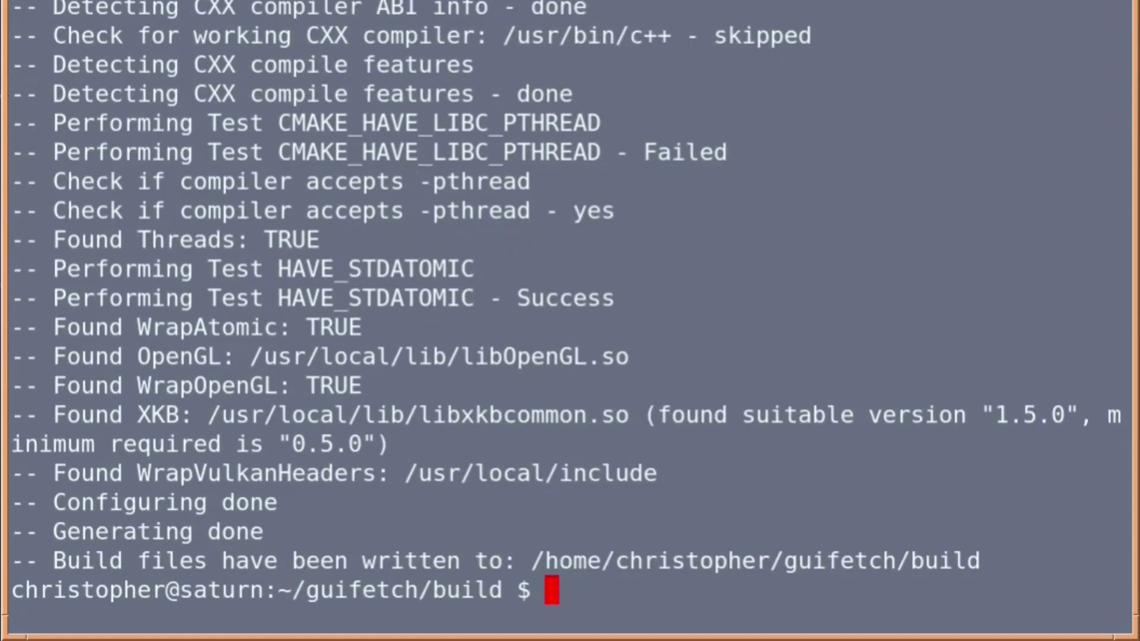
type("make")
key("Return")
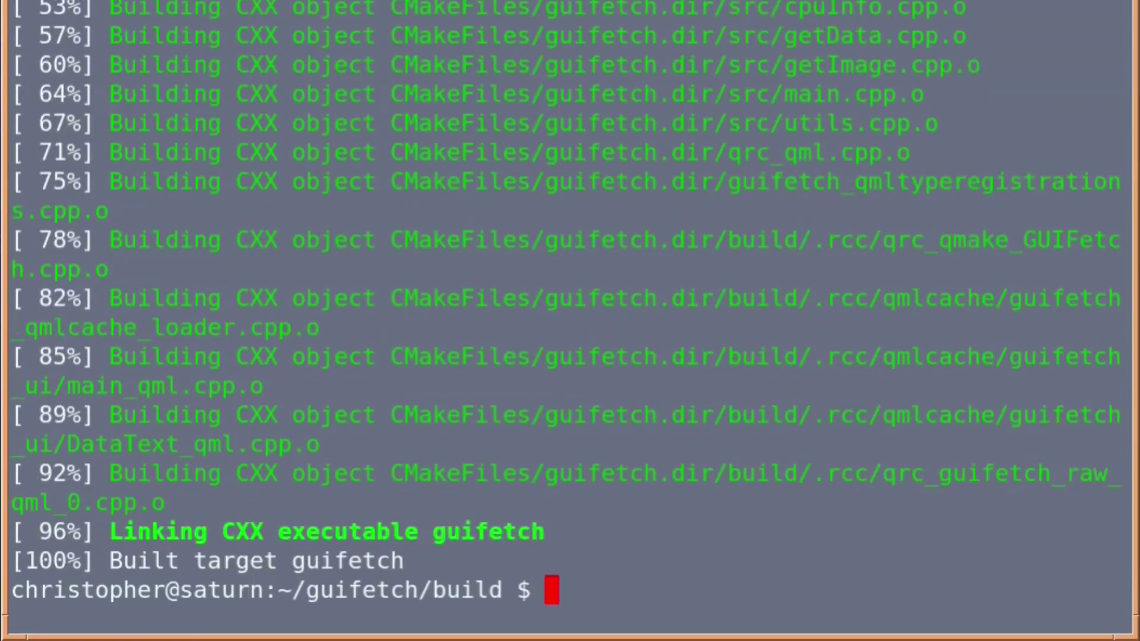
type("./")
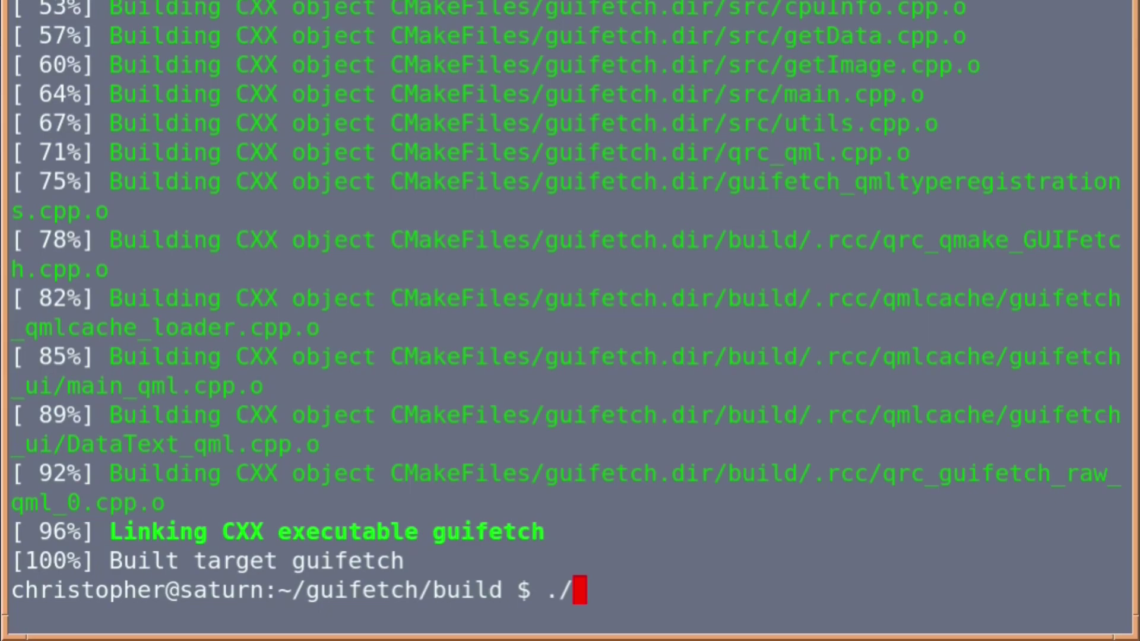
type("gui")
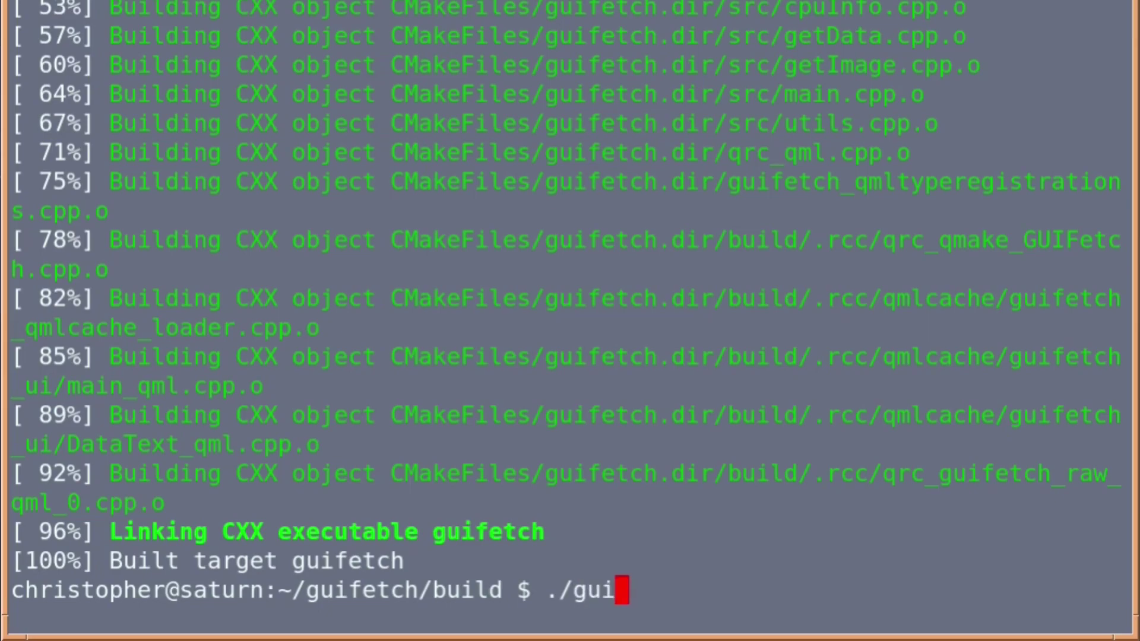
type("fetch")
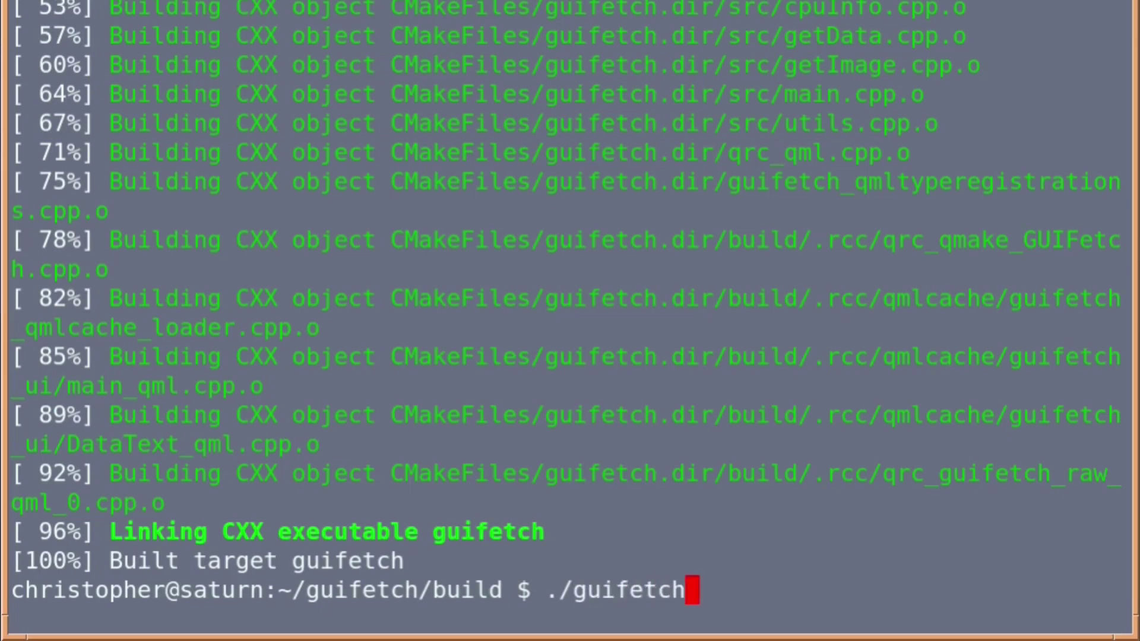
Run ./guifetch to show the FreeBSD logo window with OS, kernel, CPU and memory details
key("Return")
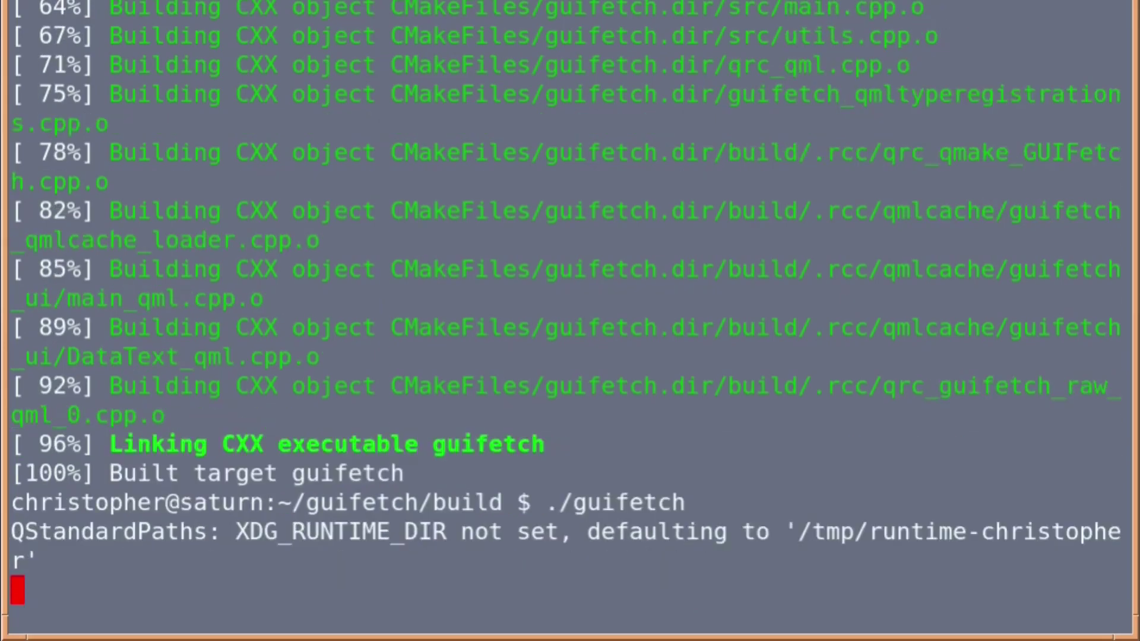